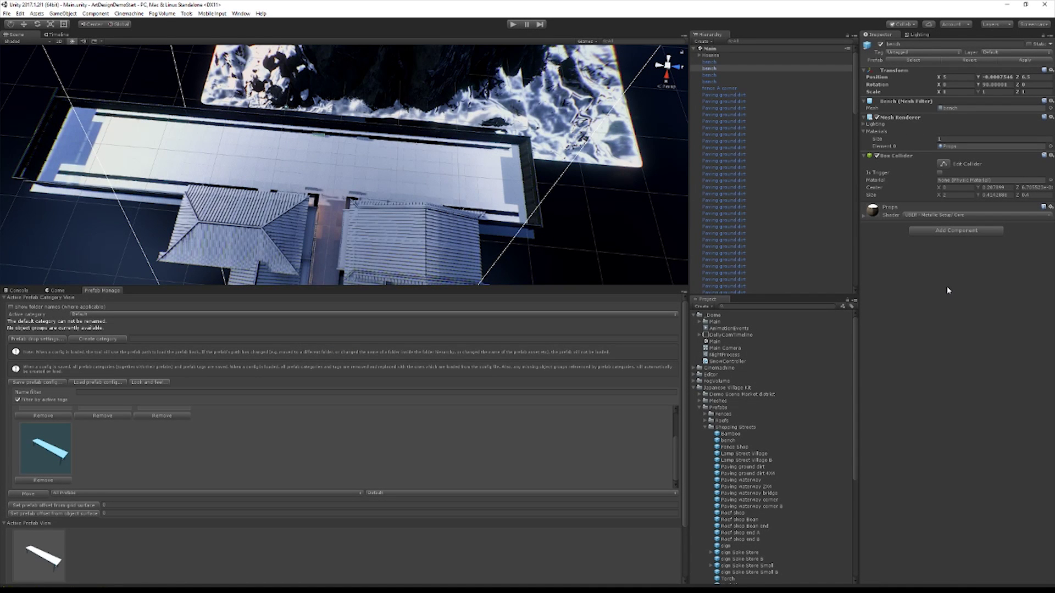
# Step: Bring the Scene view from overhead down to street level, looking along the village lane to the mountain
pyautogui.moveTo(542, 228); pyautogui.dragTo(534, 533, button='right')
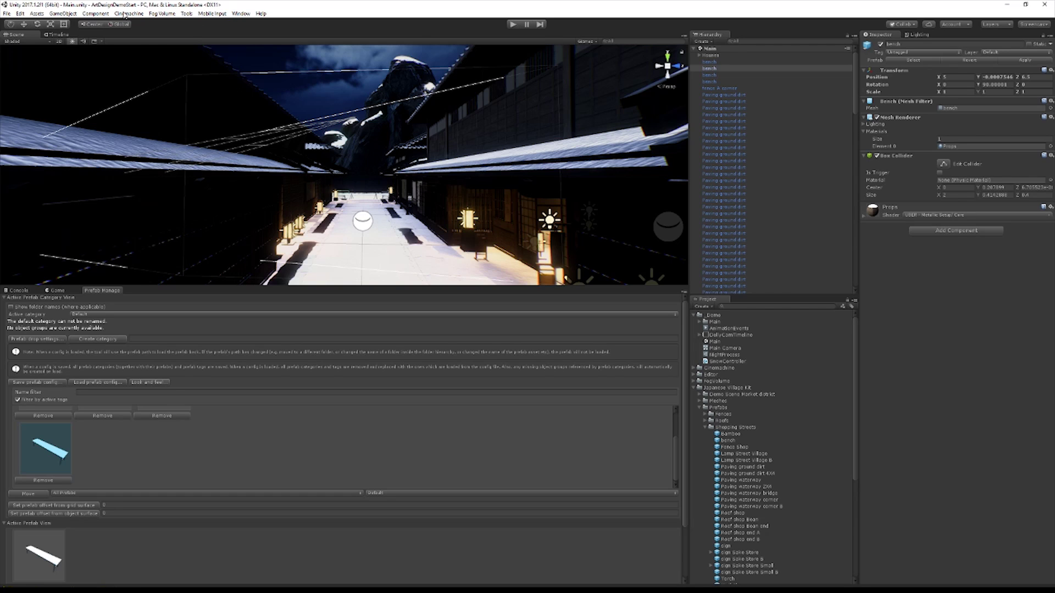
# Step: Create a Fog Volume from the Fog Volume menu and close the Prefab Manager tab to reveal the Game view
pyautogui.click(168, 15)
pyautogui.moveTo(171, 29)
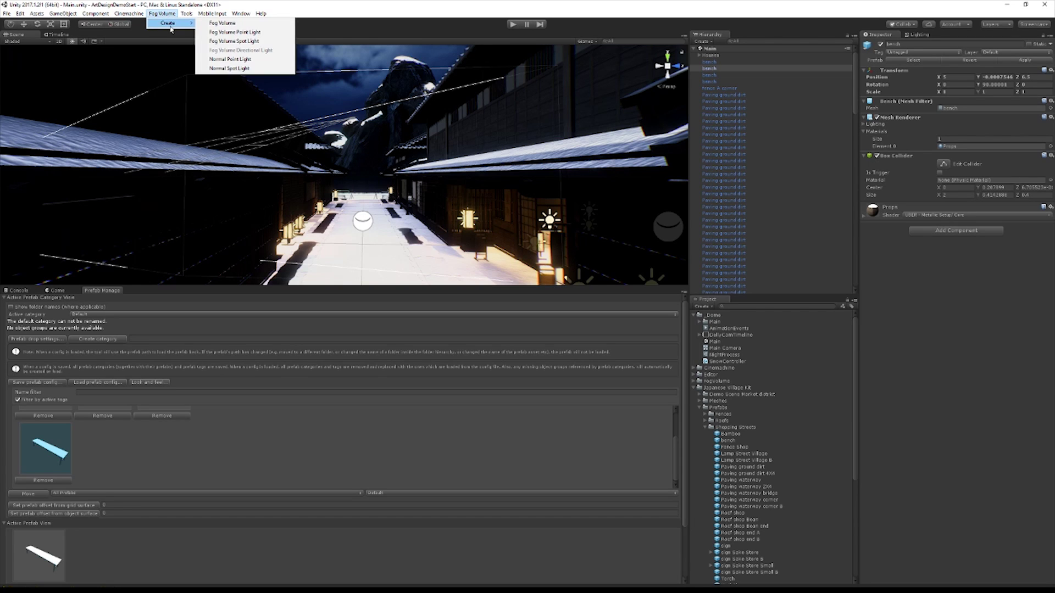
pyautogui.click(278, 27)
pyautogui.rightClick(99, 291)
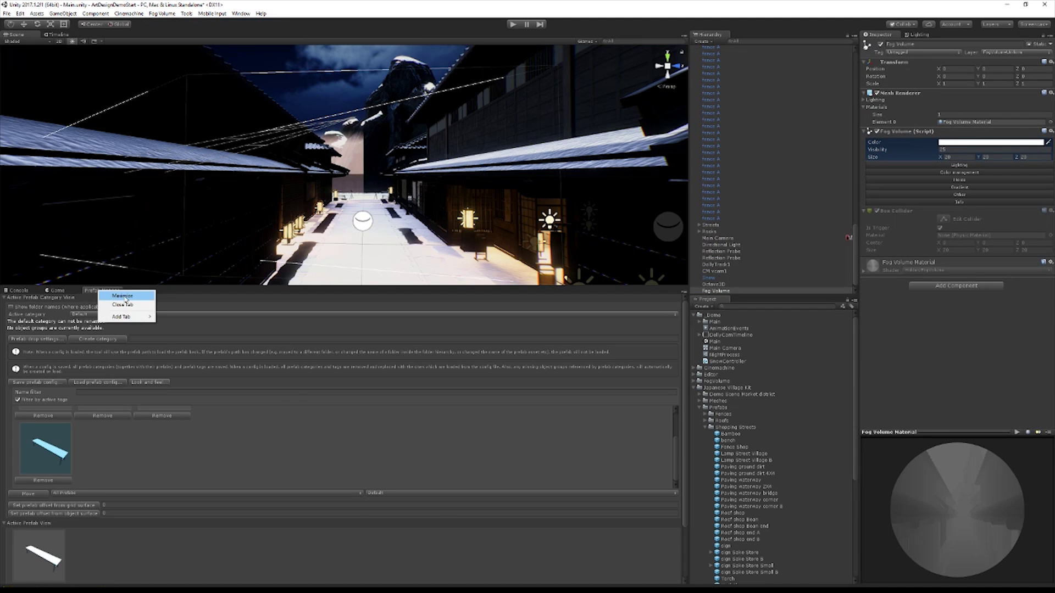
pyautogui.click(122, 305)
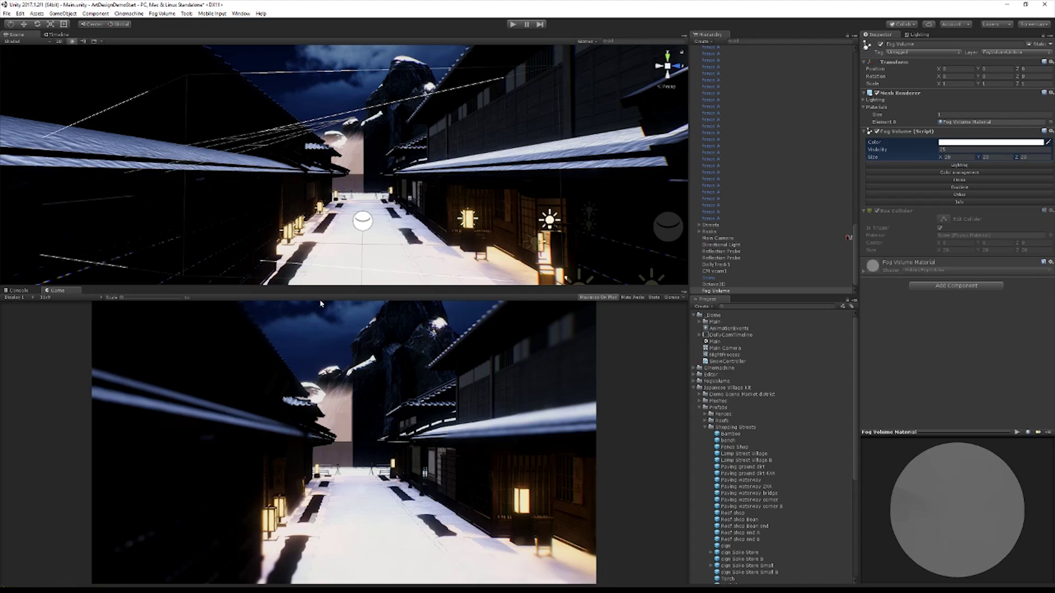
# Step: Set the Fog Volume's Size X to 100 and Size Y to 60, then move to Size Z
pyautogui.moveTo(335, 71); pyautogui.dragTo(478, 104, button='right')
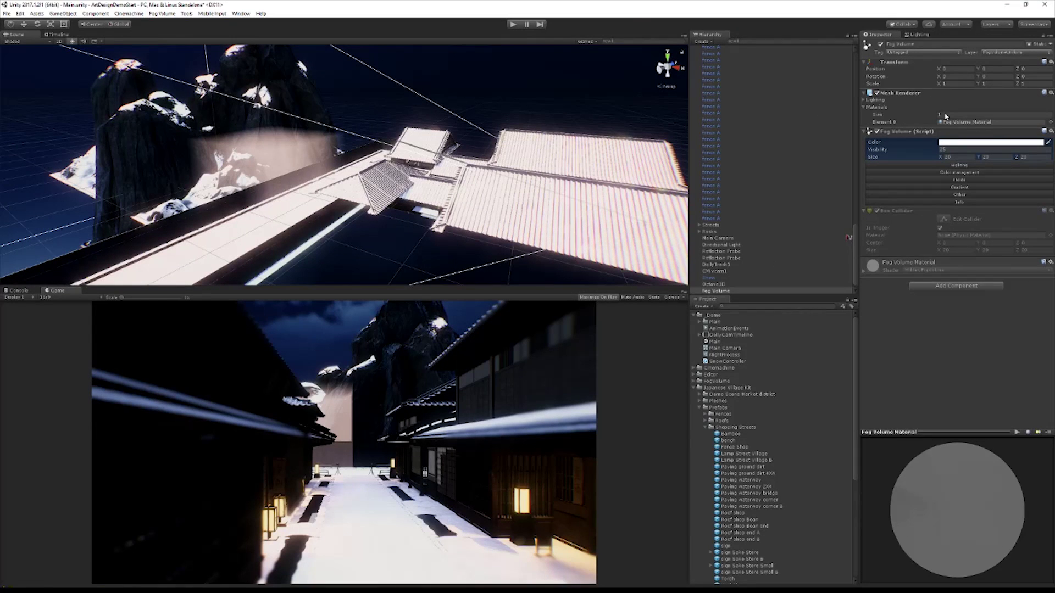
pyautogui.click(969, 156)
pyautogui.write('100')
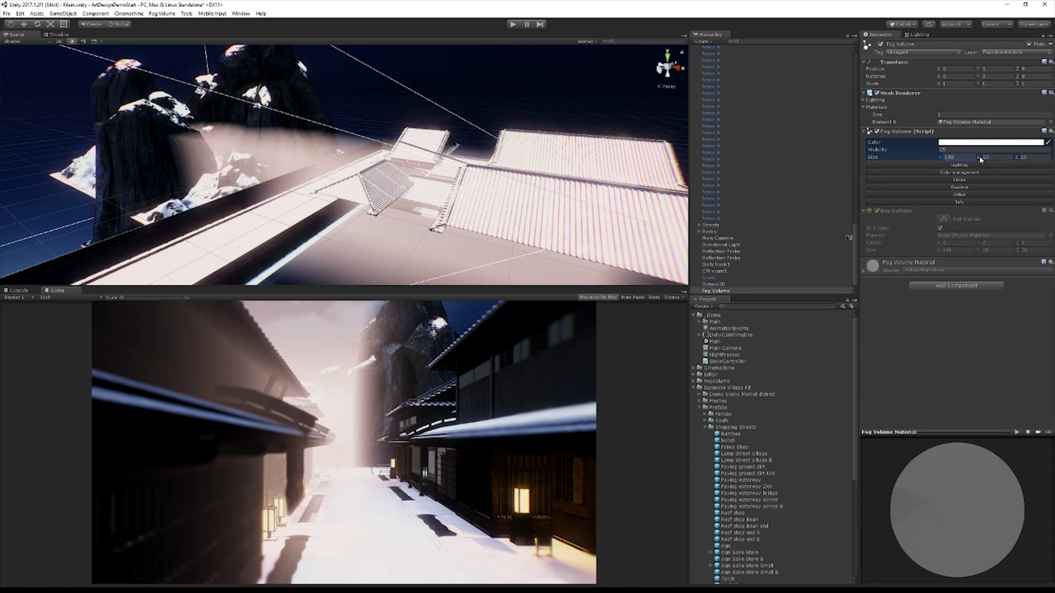
pyautogui.click(1006, 160)
pyautogui.write('60')
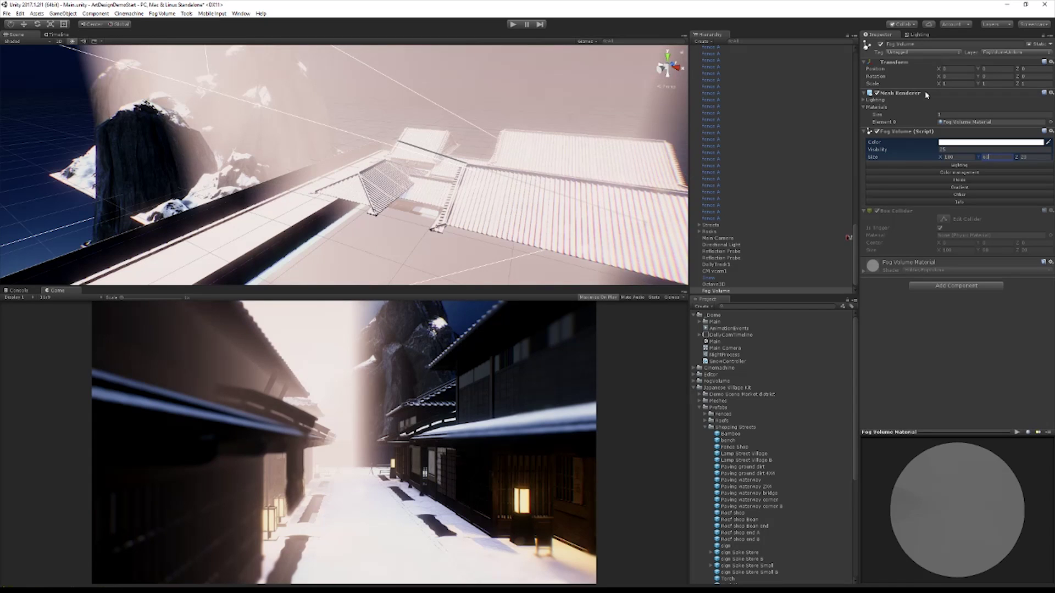
pyautogui.click(1040, 158)
# Step: Set the Fog Volume's Size Z to 60 and orbit the view around the fog box
pyautogui.write('60')
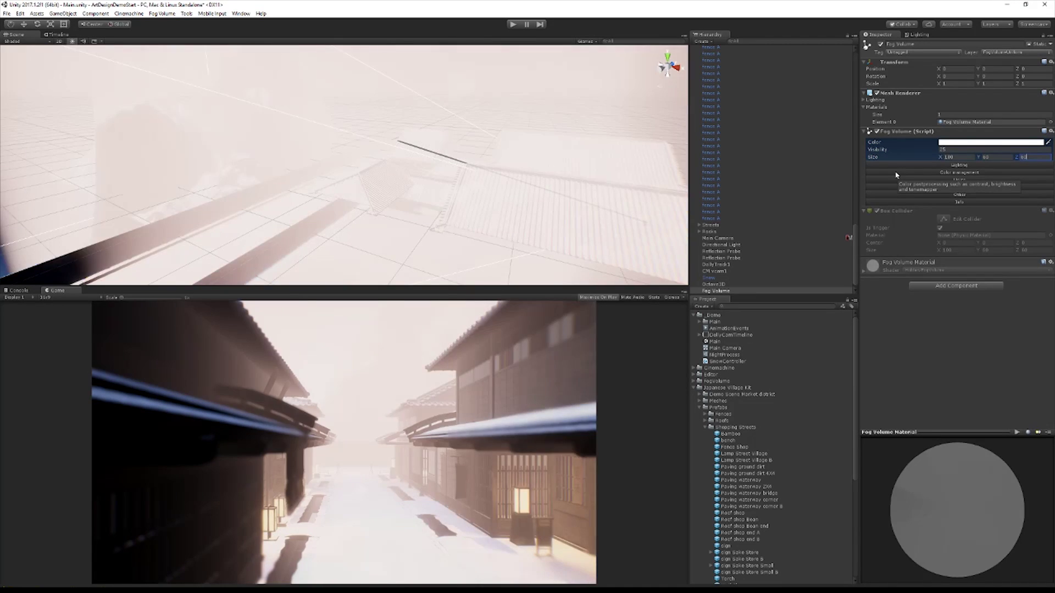
pyautogui.scroll(-8, 541, 99)
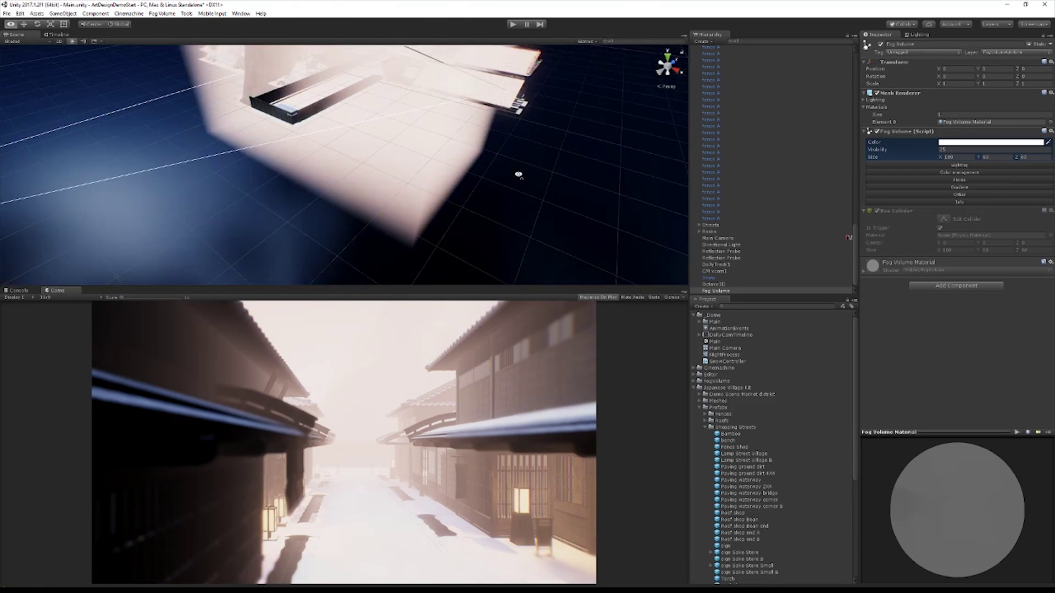
pyautogui.keyDown('alt'); pyautogui.moveTo(481, 137); pyautogui.dragTo(264, 114); pyautogui.keyUp('alt')
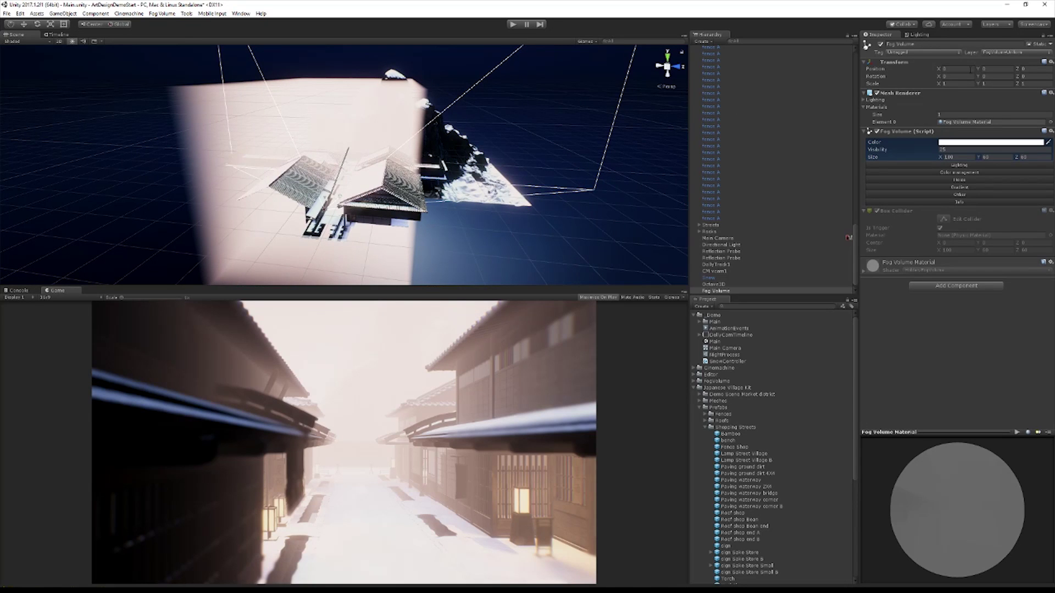
# Step: Move the fog volume to about Position Z 10.01 and X 0.87, covering village and mountain
pyautogui.moveTo(1018, 70); pyautogui.dragTo(1021, 8)
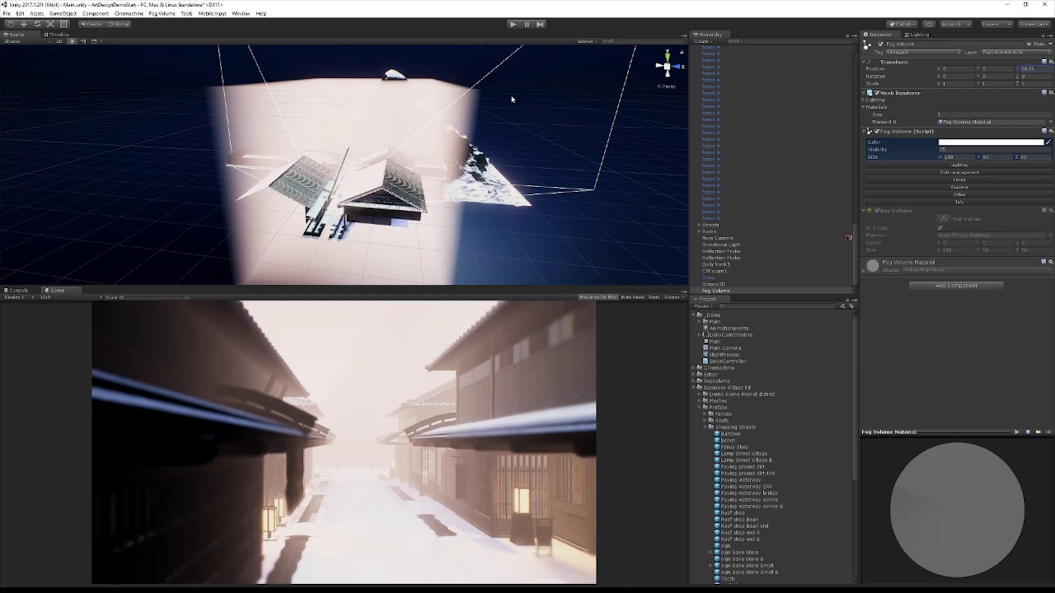
pyautogui.keyDown('alt'); pyautogui.moveTo(539, 121); pyautogui.dragTo(377, 79); pyautogui.keyUp('alt')
pyautogui.moveTo(943, 69); pyautogui.dragTo(925, 539)
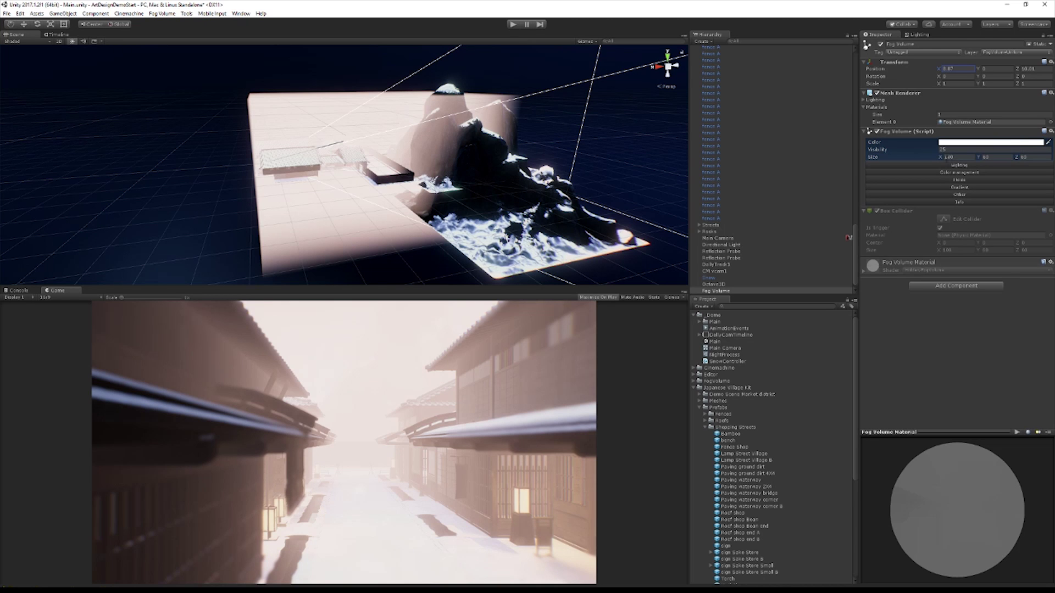
# Step: Adjust the fog Visibility to around 49 so the mountain faintly shows through the haze
pyautogui.moveTo(954, 147)
pyautogui.mouseDown()
pyautogui.moveTo(934, 151)
pyautogui.moveTo(956, 149)
pyautogui.mouseUp()
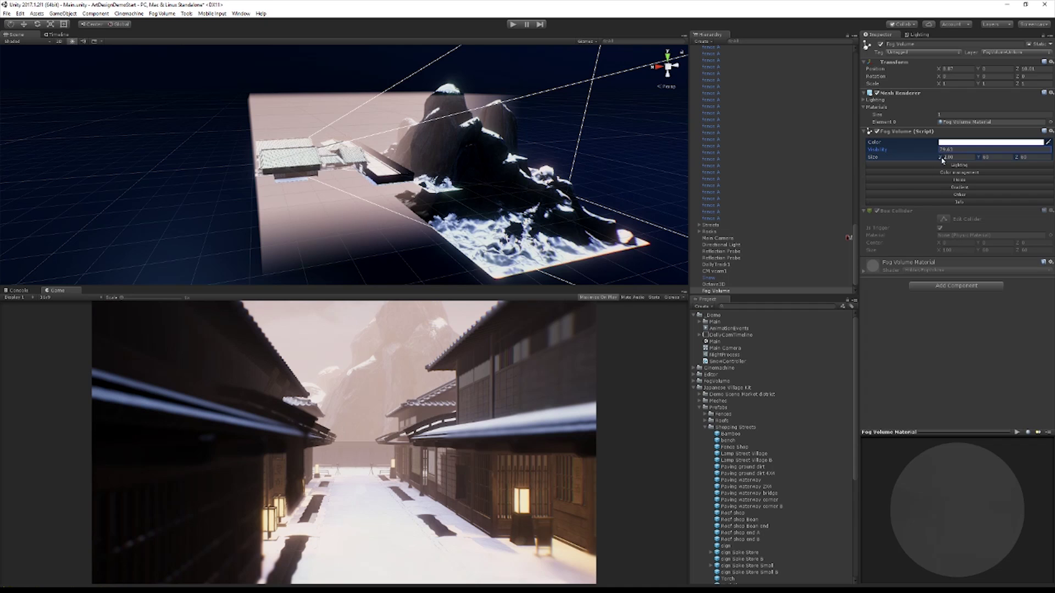
pyautogui.moveTo(929, 150); pyautogui.dragTo(901, 150)
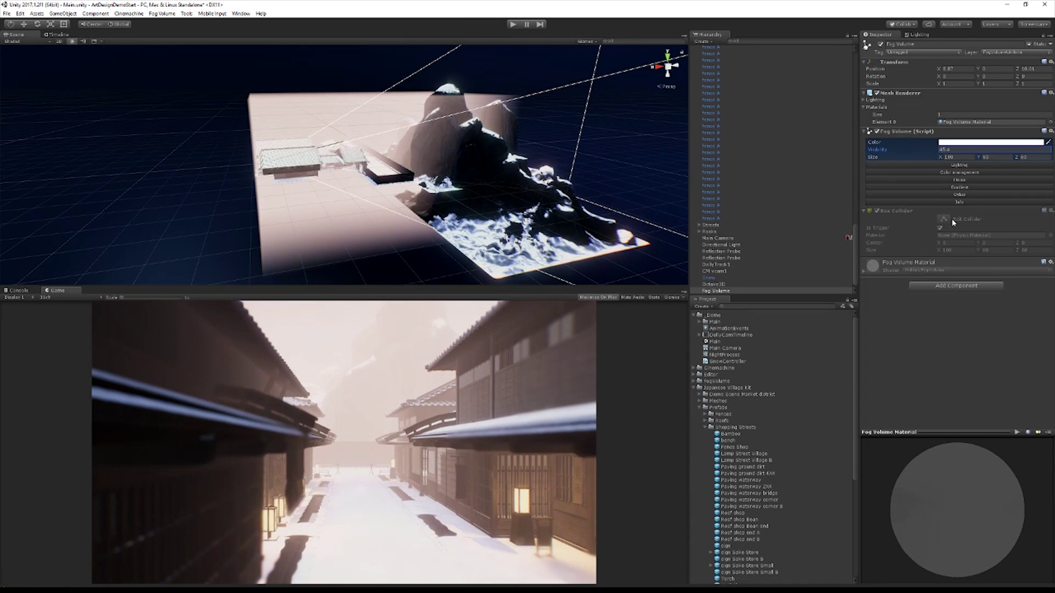
# Step: Activate Noise on the Fog Volume and sample a blue from the sky for Light energy
pyautogui.click(957, 179)
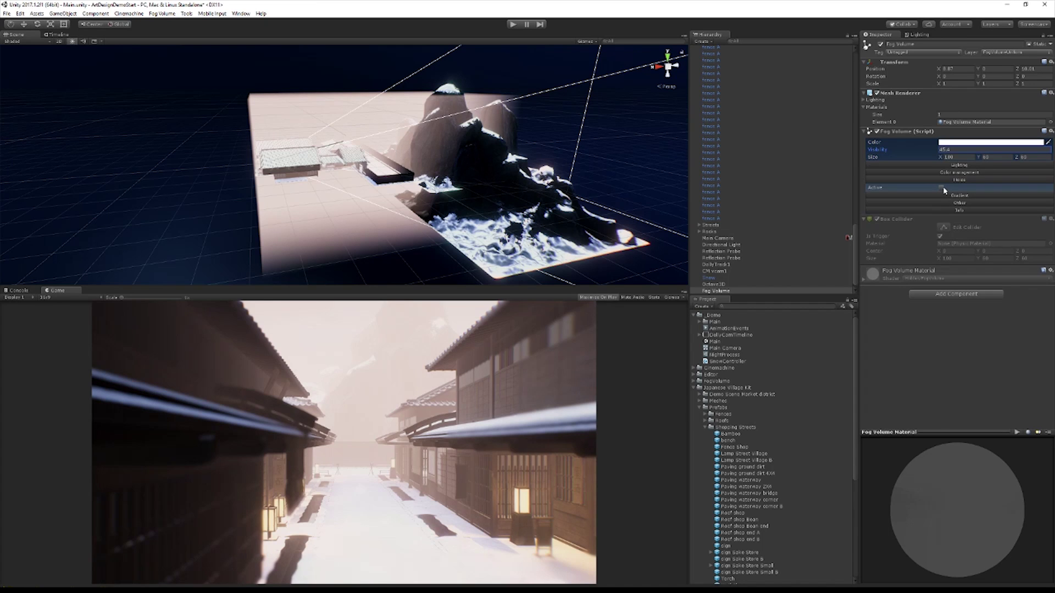
pyautogui.click(941, 187)
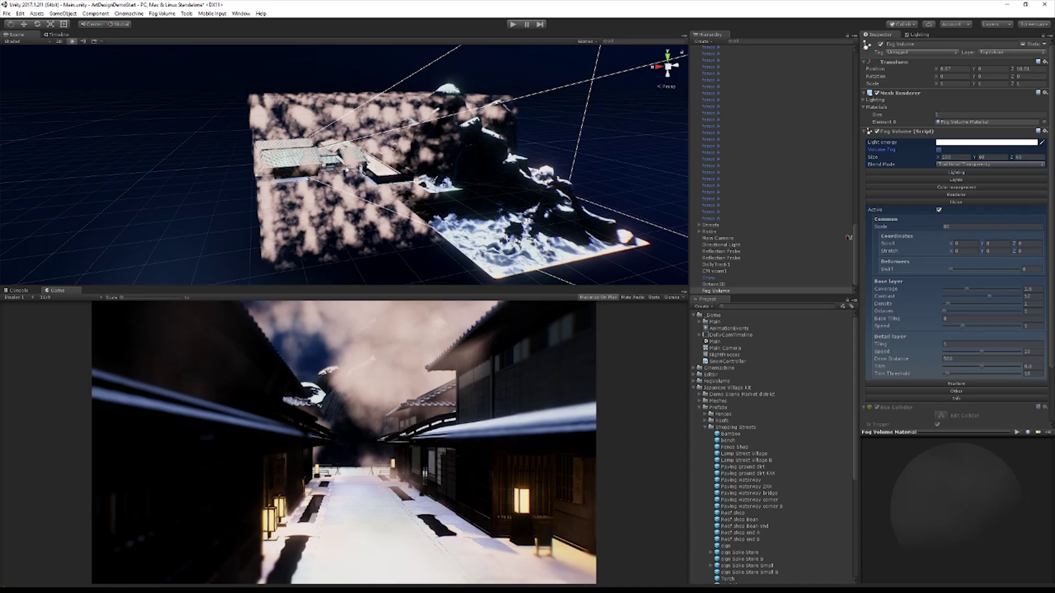
pyautogui.moveTo(348, 139); pyautogui.dragTo(529, 53, button='right')
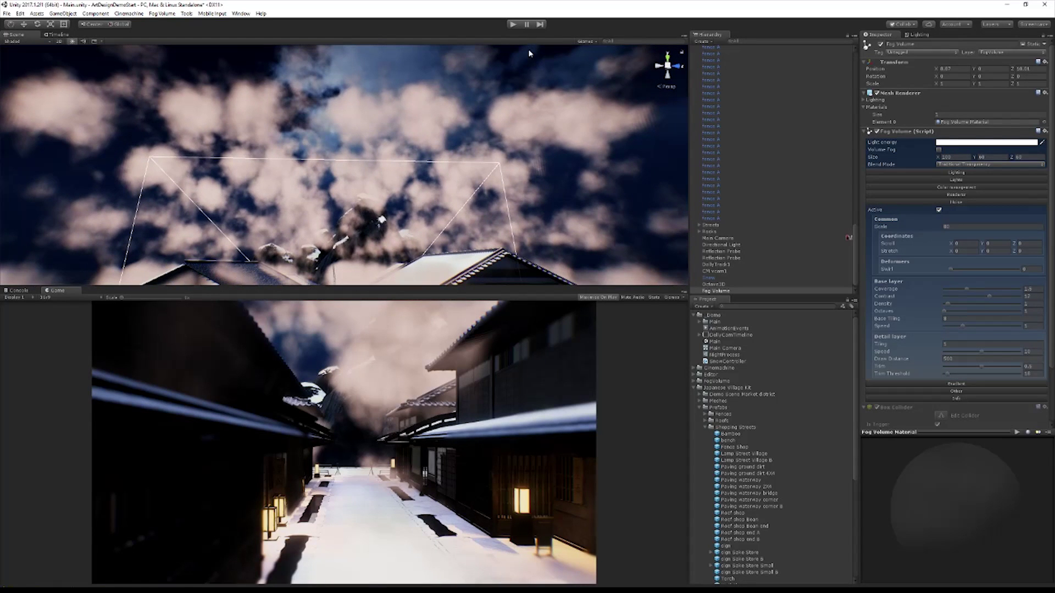
pyautogui.click(1040, 143)
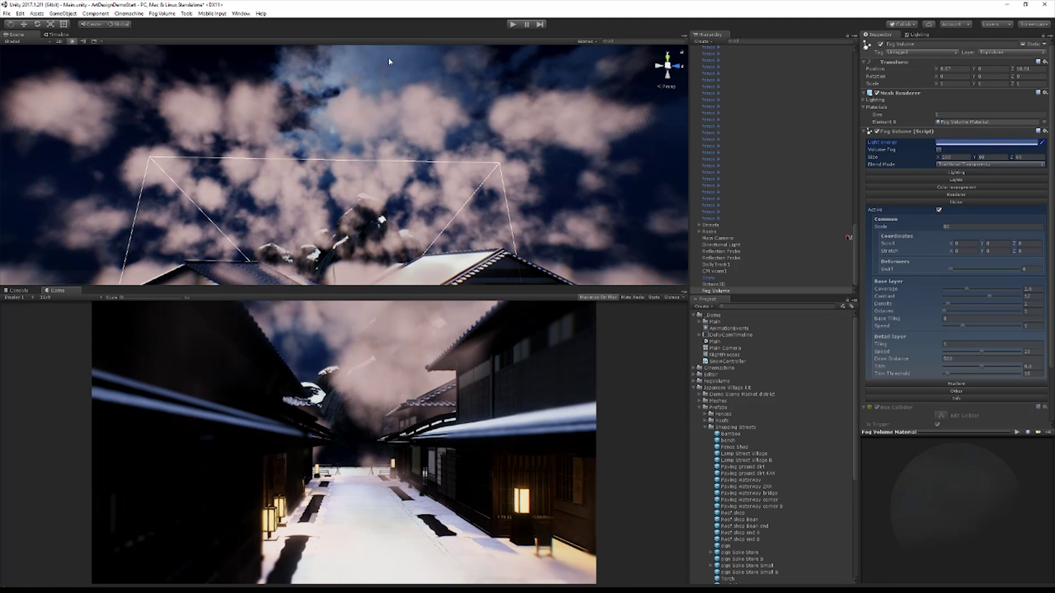
# Step: Set the fog's Light energy colour to saturated blue 0050FD in the Color picker
pyautogui.click(991, 145)
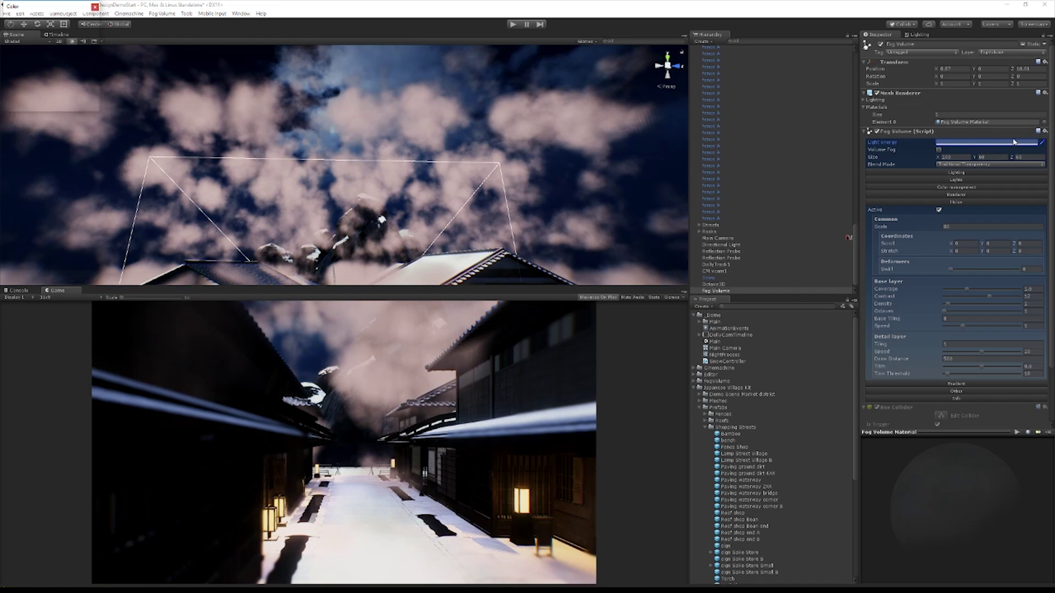
pyautogui.moveTo(53, 71); pyautogui.dragTo(76, 46)
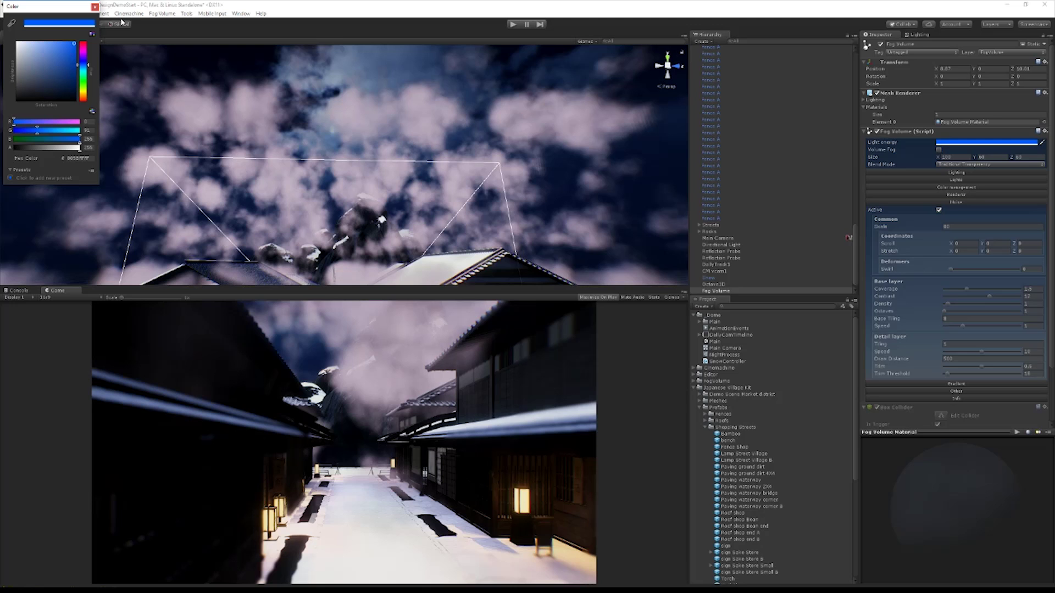
pyautogui.click(95, 7)
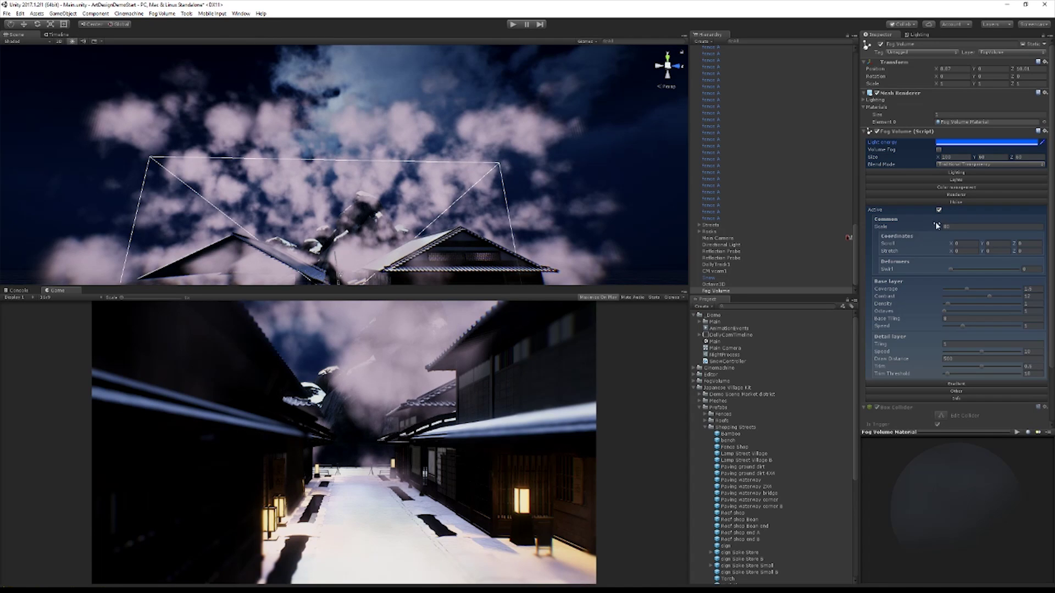
# Step: Raise the fog Noise Common Scale to roughly 63
pyautogui.moveTo(940, 226); pyautogui.dragTo(934, 257)
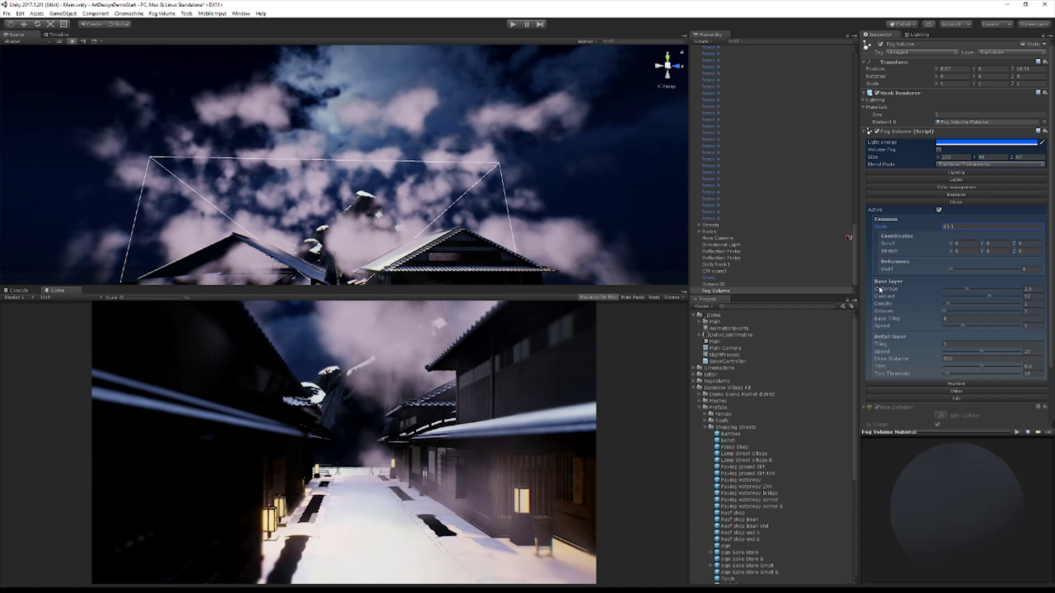
# Step: Set the noise deformer Axis to X, Rotation Speed about 0.45 and Rotation about 209
pyautogui.moveTo(952, 271); pyautogui.dragTo(1003, 268)
pyautogui.keyDown('alt'); pyautogui.moveTo(308, 165); pyautogui.dragTo(418, 190); pyautogui.keyUp('alt')
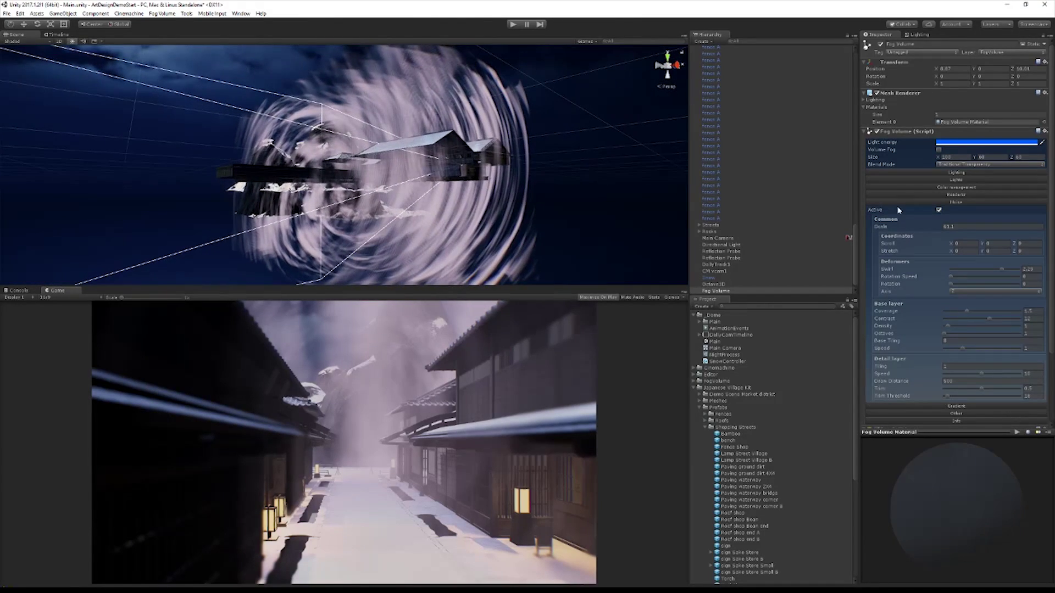
pyautogui.moveTo(1003, 270); pyautogui.dragTo(958, 271)
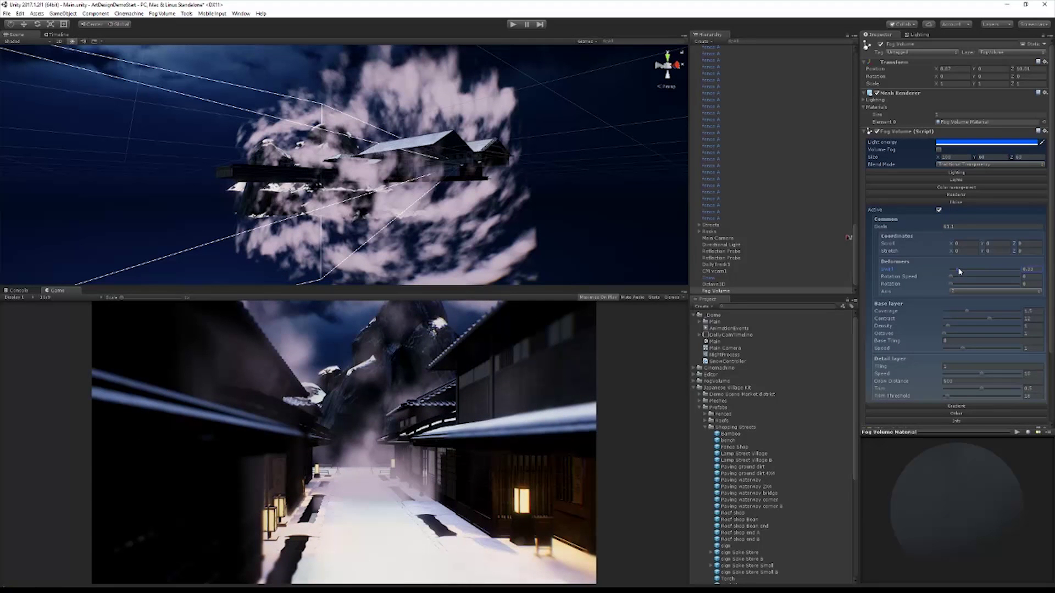
pyautogui.click(1003, 291)
pyautogui.click(980, 302)
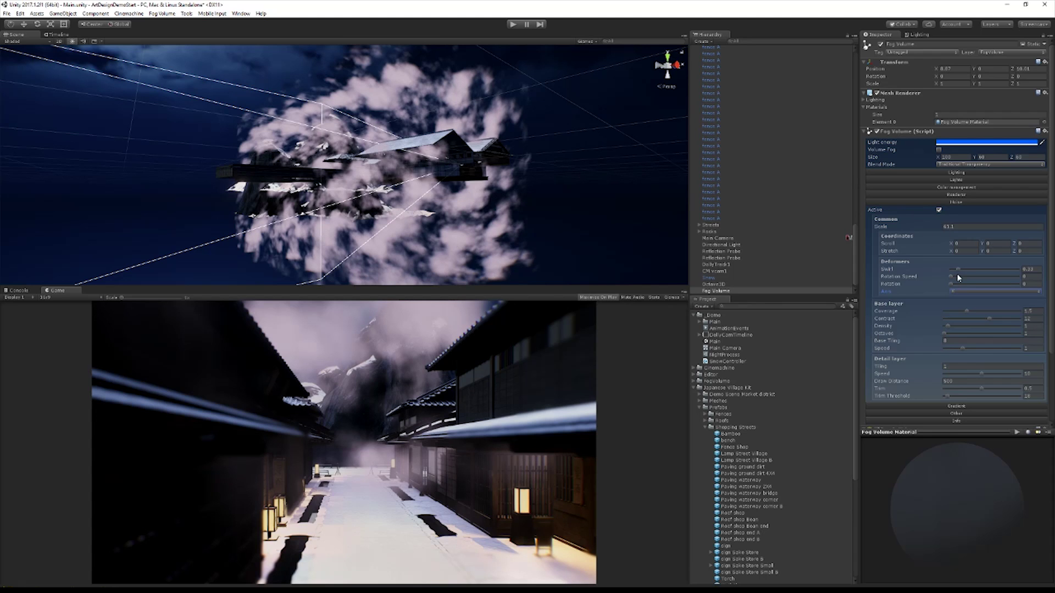
pyautogui.moveTo(952, 277); pyautogui.dragTo(955, 278)
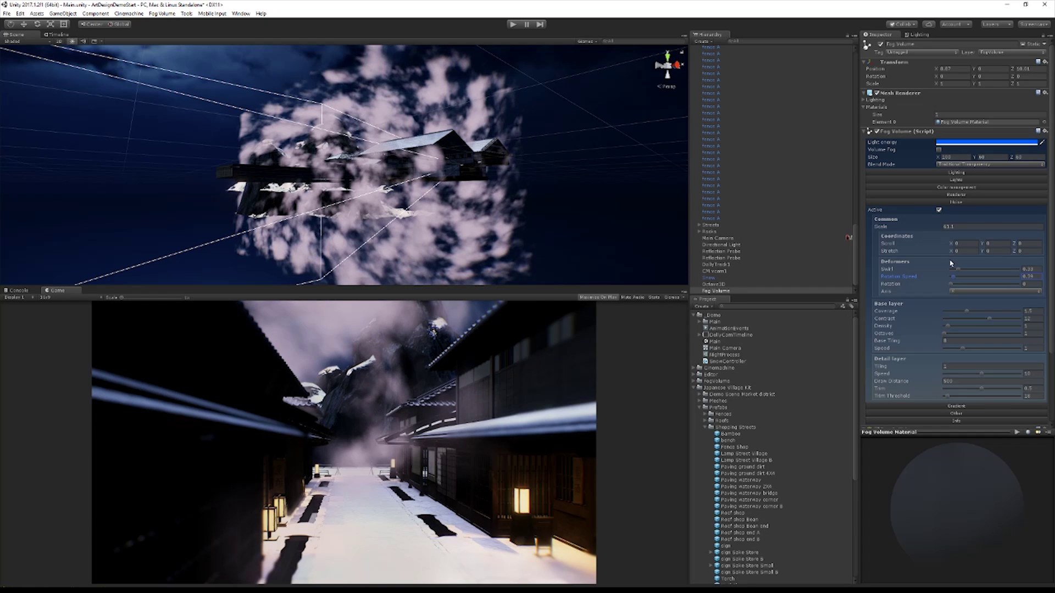
pyautogui.moveTo(952, 286); pyautogui.dragTo(1000, 291)
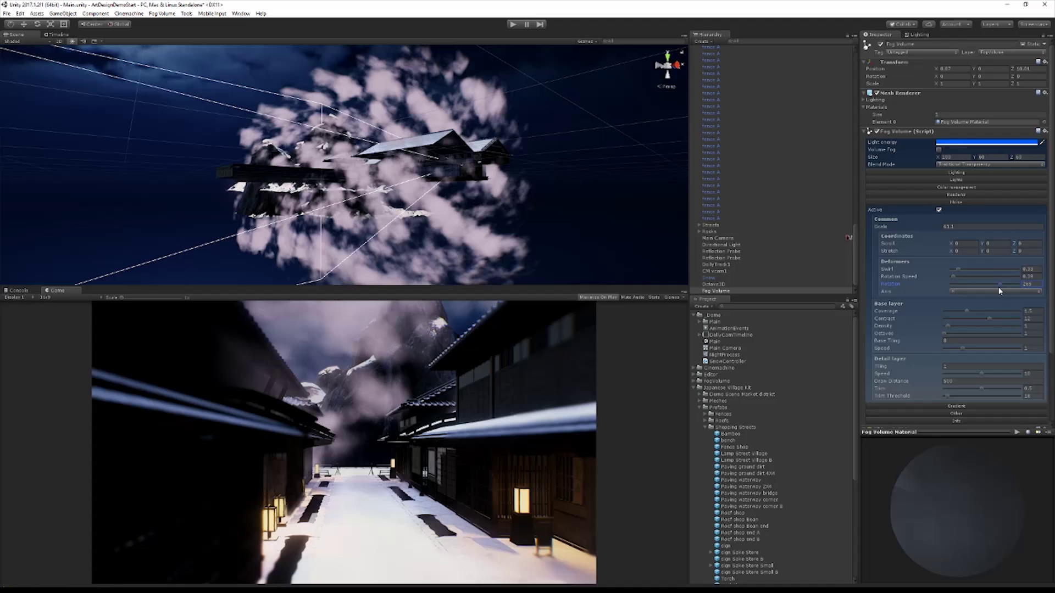
pyautogui.scroll(-2, 978, 288)
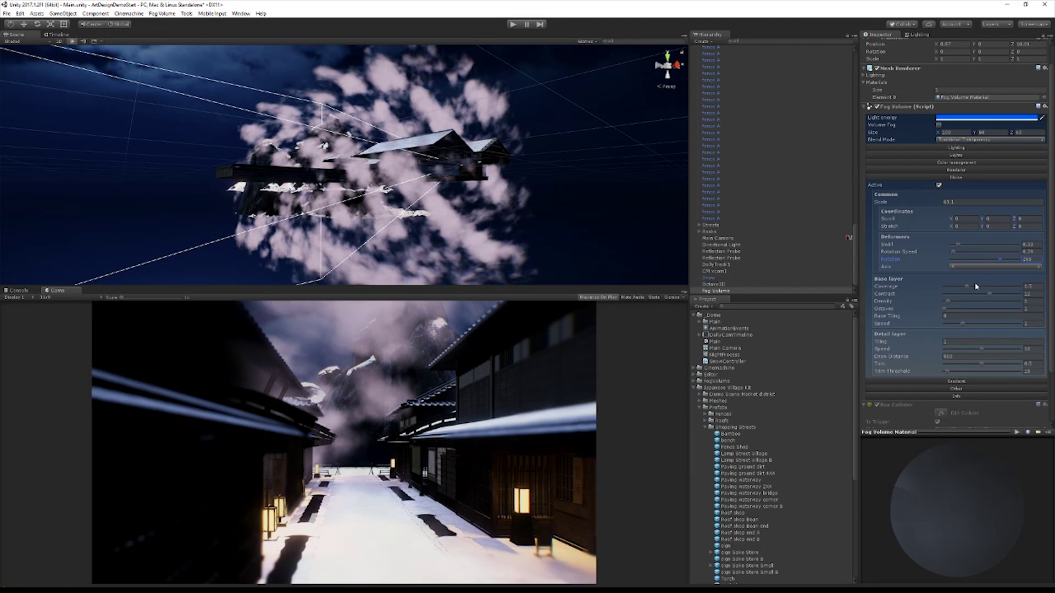
# Step: Lower base-layer Coverage to about 1.38, set Contrast near 11.3 and Density roughly 0.6
pyautogui.moveTo(968, 285)
pyautogui.mouseDown()
pyautogui.moveTo(983, 291)
pyautogui.moveTo(966, 298)
pyautogui.moveTo(967, 288)
pyautogui.mouseUp()
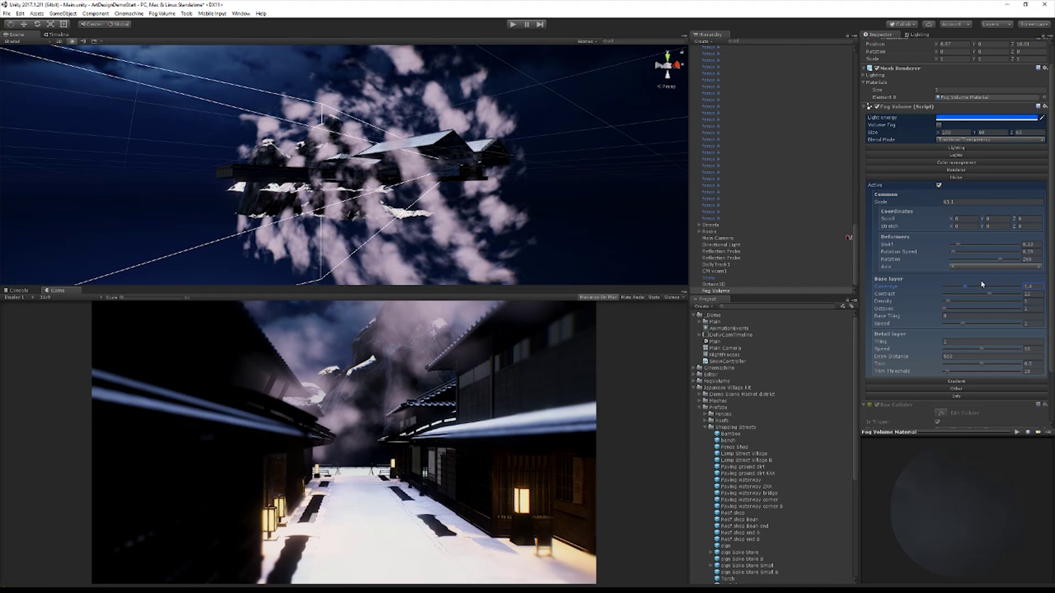
pyautogui.moveTo(998, 297); pyautogui.dragTo(992, 299)
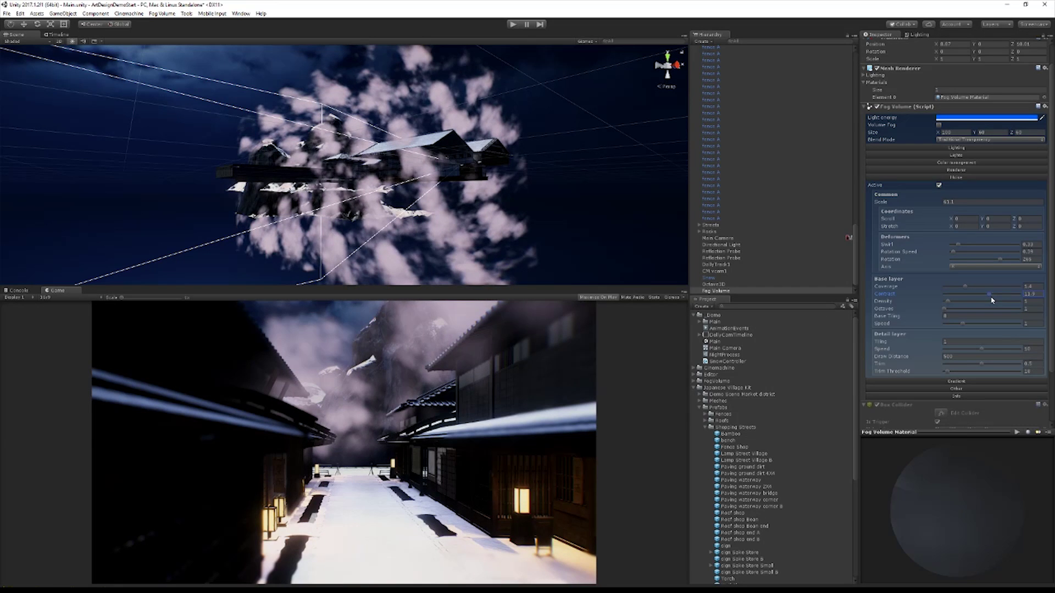
pyautogui.moveTo(947, 301)
pyautogui.mouseDown()
pyautogui.moveTo(965, 300)
pyautogui.moveTo(947, 305)
pyautogui.mouseUp()
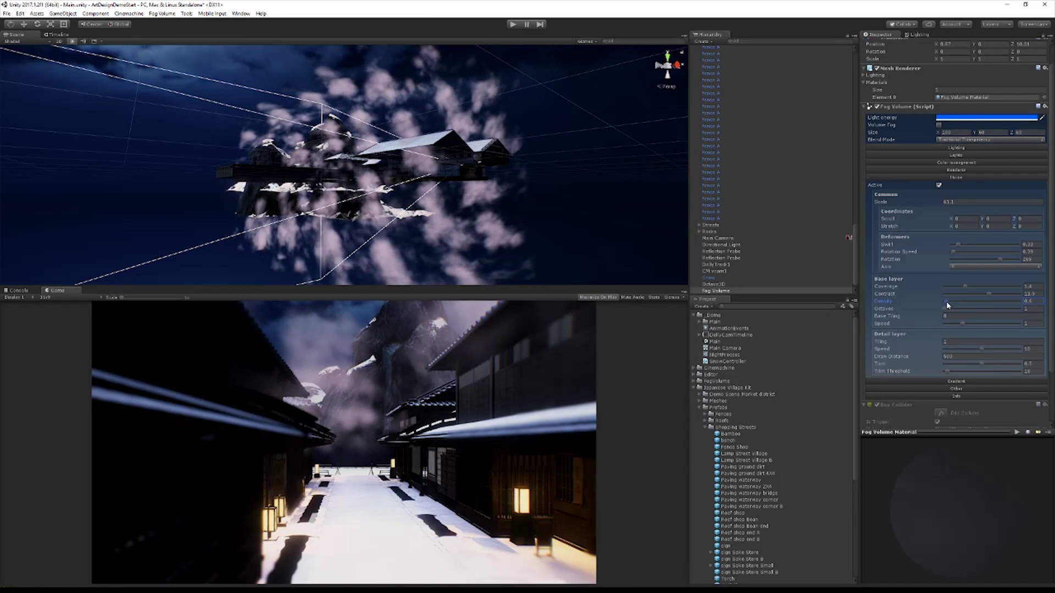
pyautogui.moveTo(947, 305); pyautogui.dragTo(949, 306)
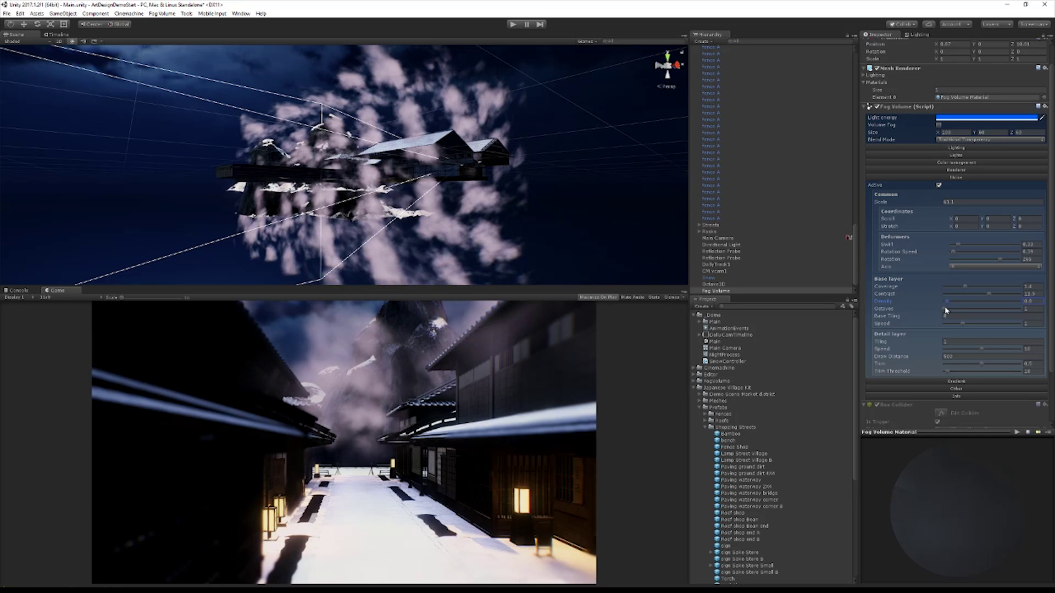
# Step: Set noise Octaves to 2, detail layer Curl to about 0.3 and Speed to 17.2
pyautogui.click(947, 310)
pyautogui.moveTo(955, 312)
pyautogui.mouseDown()
pyautogui.moveTo(988, 311)
pyautogui.moveTo(946, 317)
pyautogui.moveTo(959, 313)
pyautogui.mouseUp()
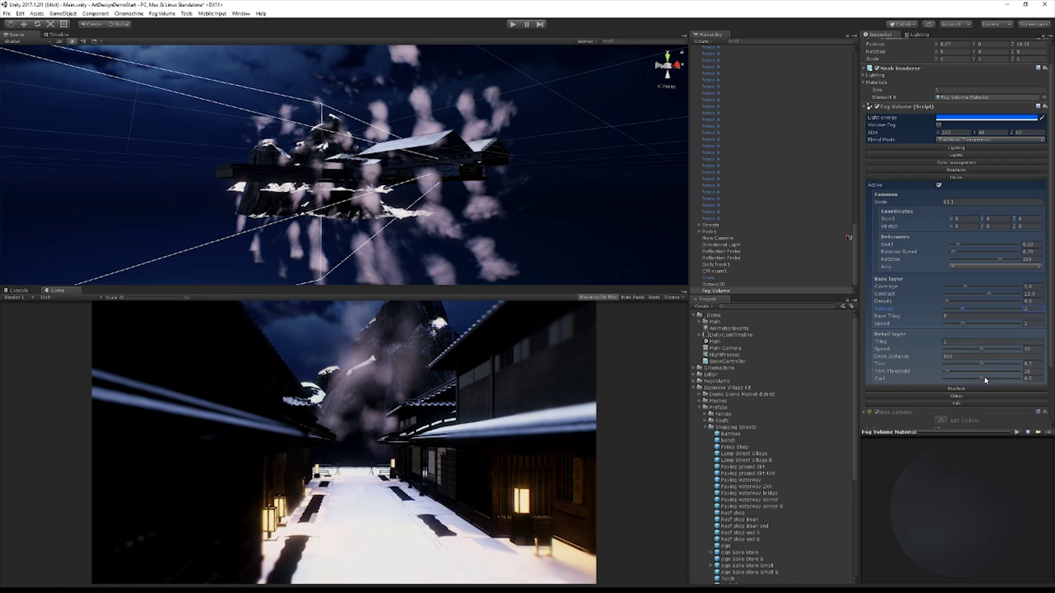
pyautogui.moveTo(982, 379)
pyautogui.mouseDown()
pyautogui.moveTo(996, 383)
pyautogui.moveTo(973, 385)
pyautogui.mouseUp()
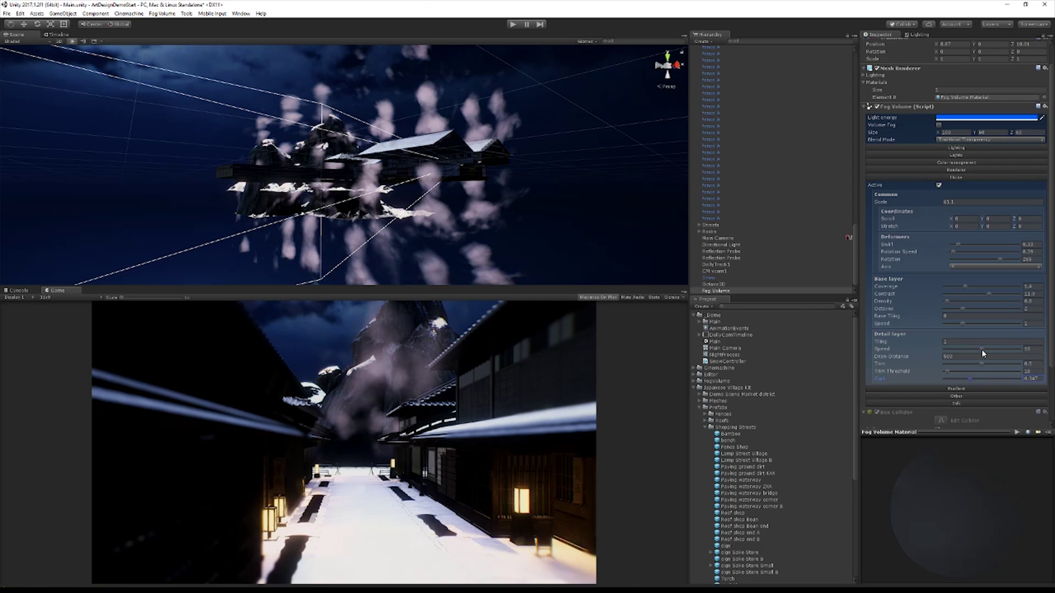
pyautogui.moveTo(983, 353); pyautogui.dragTo(1010, 353)
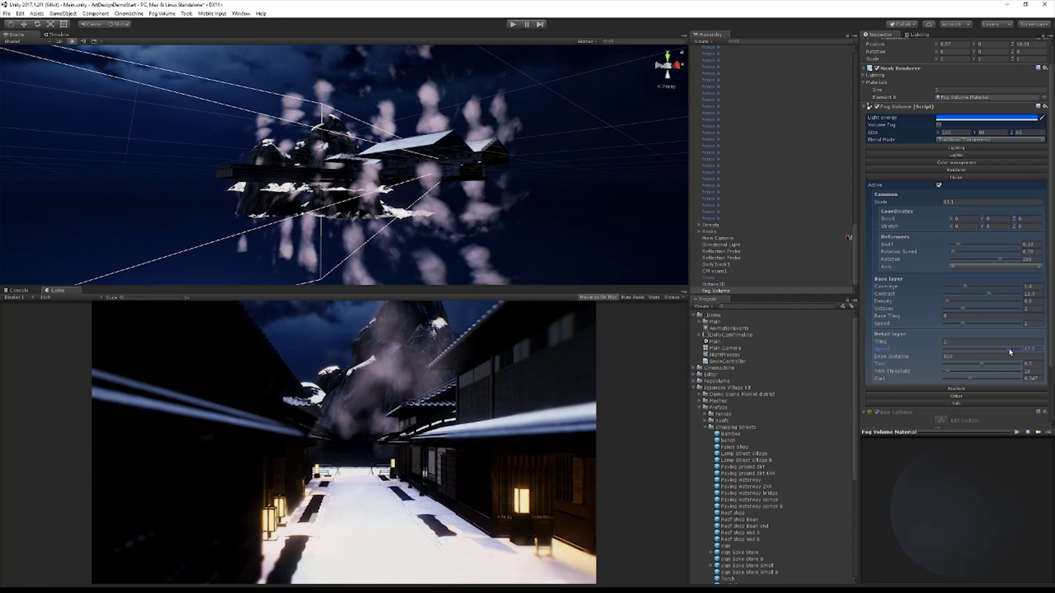
# Step: Fine-tune the detail layer Trim to about 0.09, then orbit the Scene view to inspect the fog
pyautogui.click(944, 364)
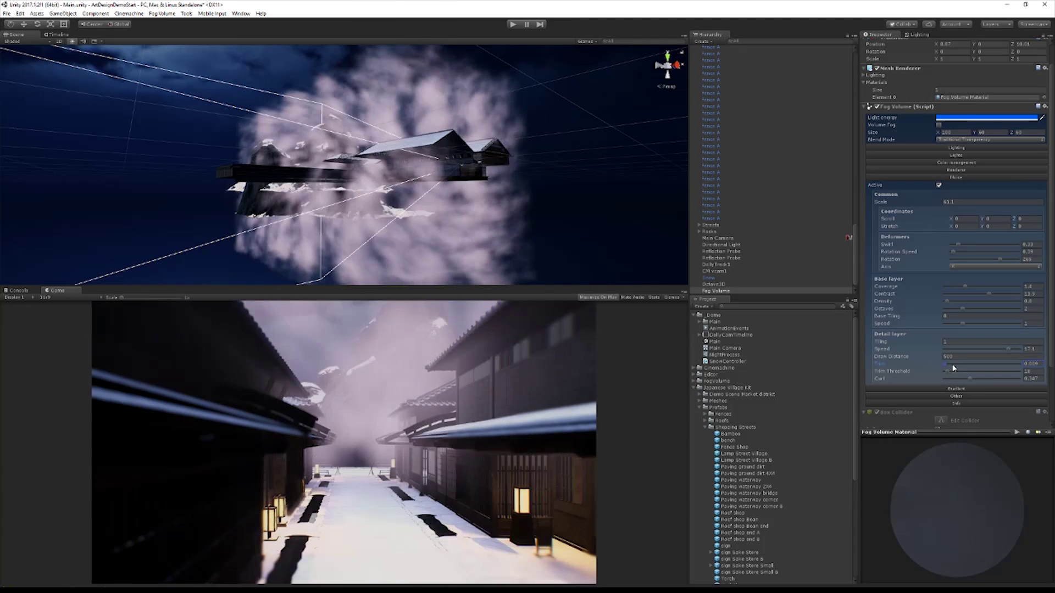
pyautogui.click(953, 367)
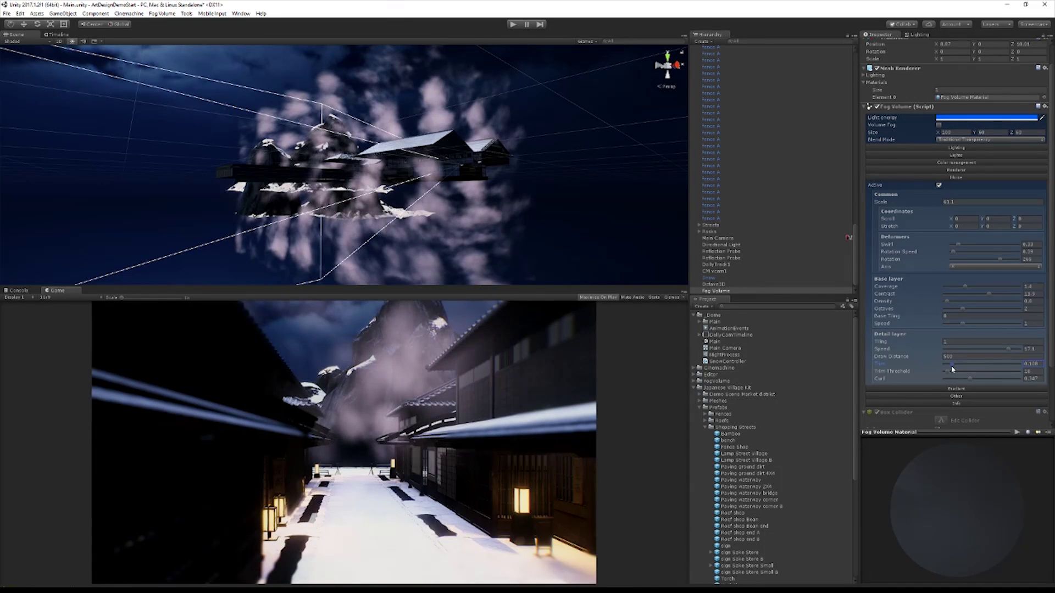
pyautogui.moveTo(952, 367); pyautogui.dragTo(973, 391)
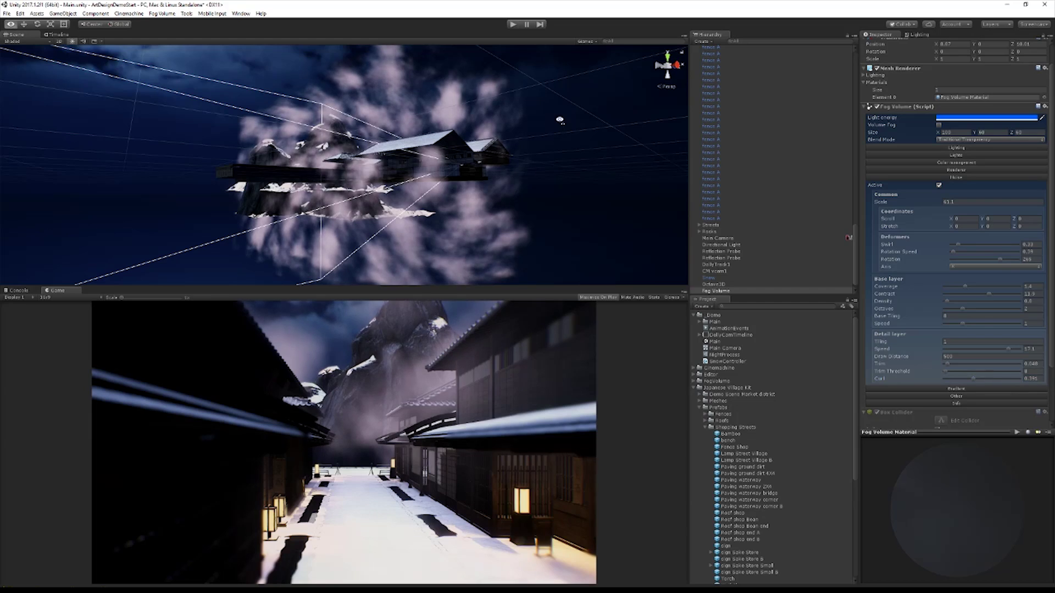
pyautogui.moveTo(558, 118); pyautogui.dragTo(468, 103, button='right')
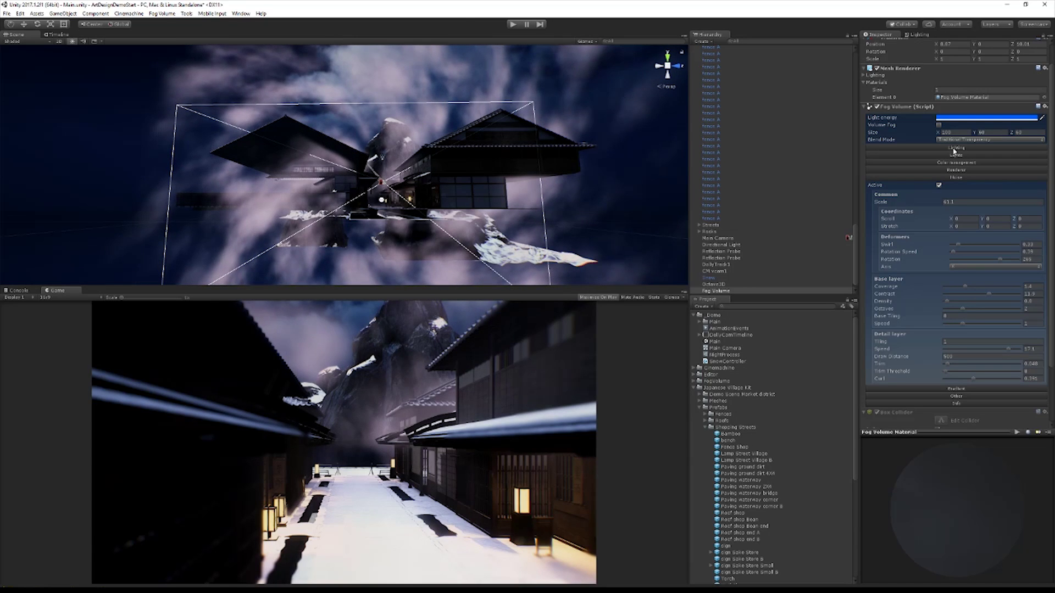
# Step: Enable Volume Fog on the Fog Volume and set its Visibility to about 415
pyautogui.click(939, 125)
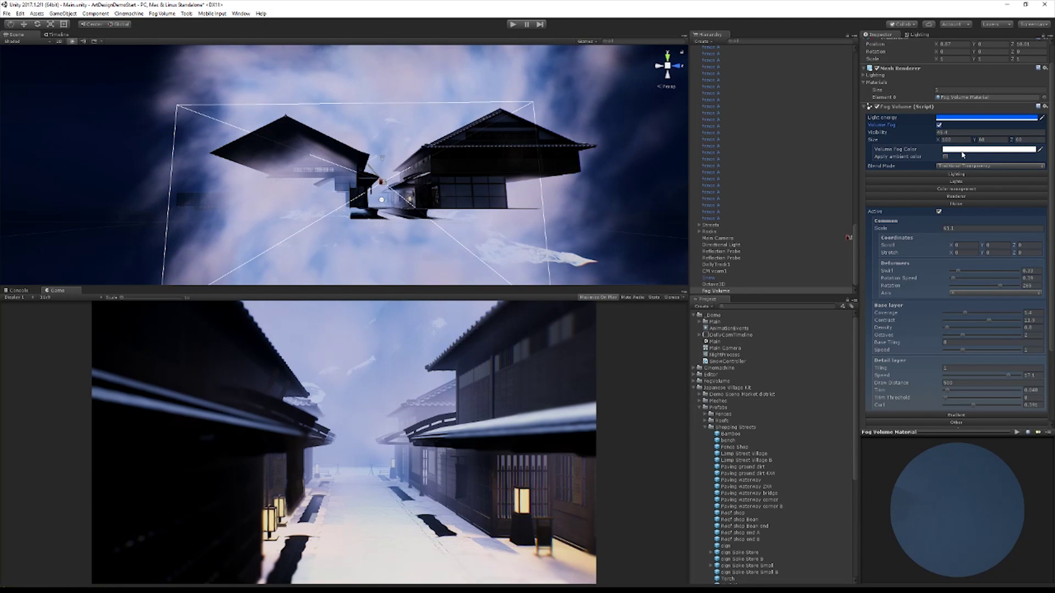
pyautogui.moveTo(936, 132); pyautogui.dragTo(934, 108)
pyautogui.moveTo(937, 72); pyautogui.dragTo(932, 142)
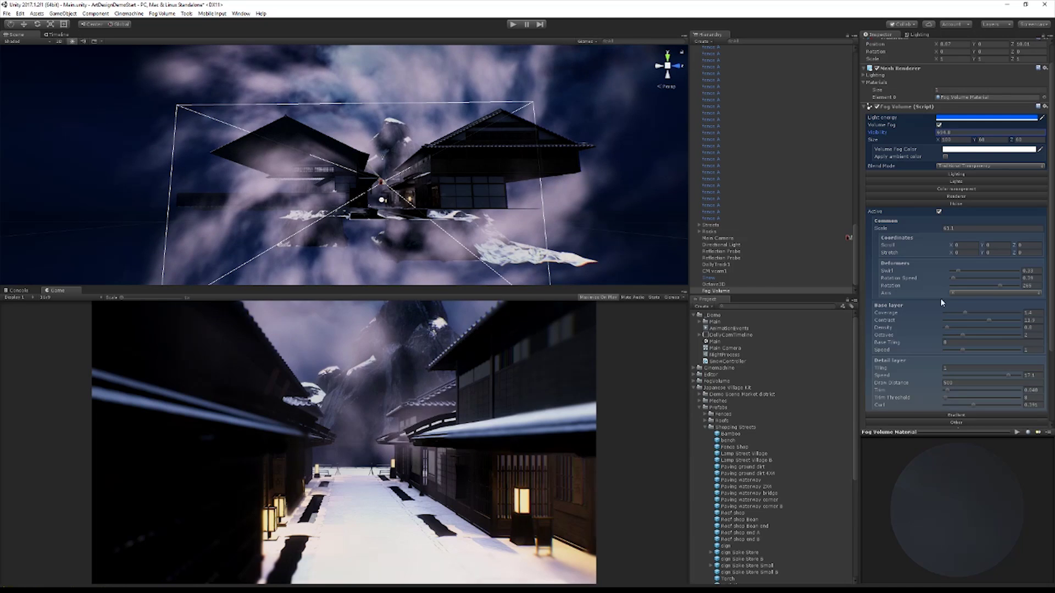
pyautogui.moveTo(942, 303); pyautogui.dragTo(849, 341)
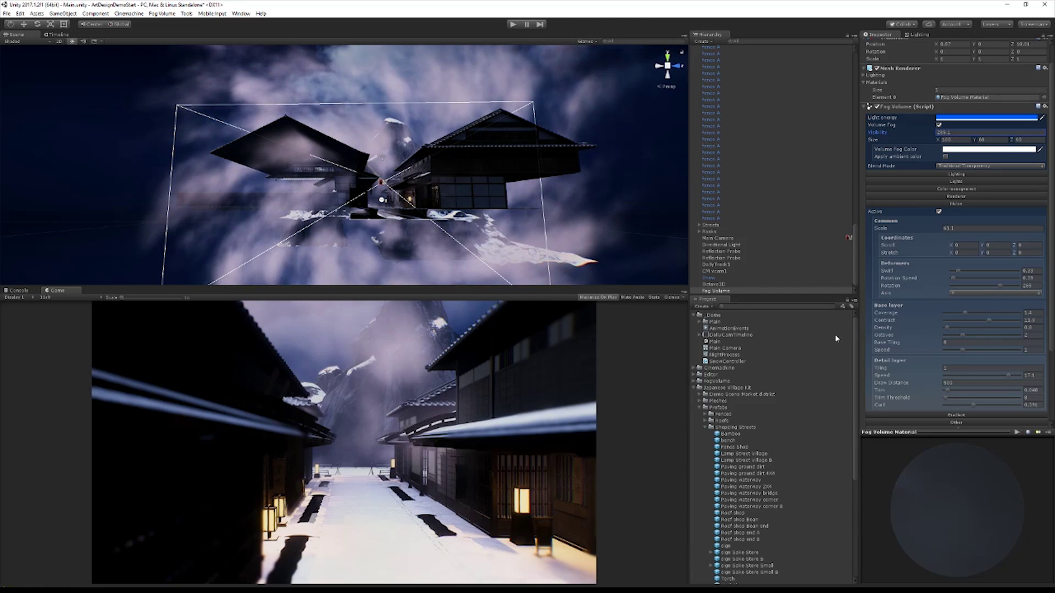
pyautogui.moveTo(940, 247); pyautogui.dragTo(937, 119)
pyautogui.moveTo(927, 55); pyautogui.dragTo(943, 471)
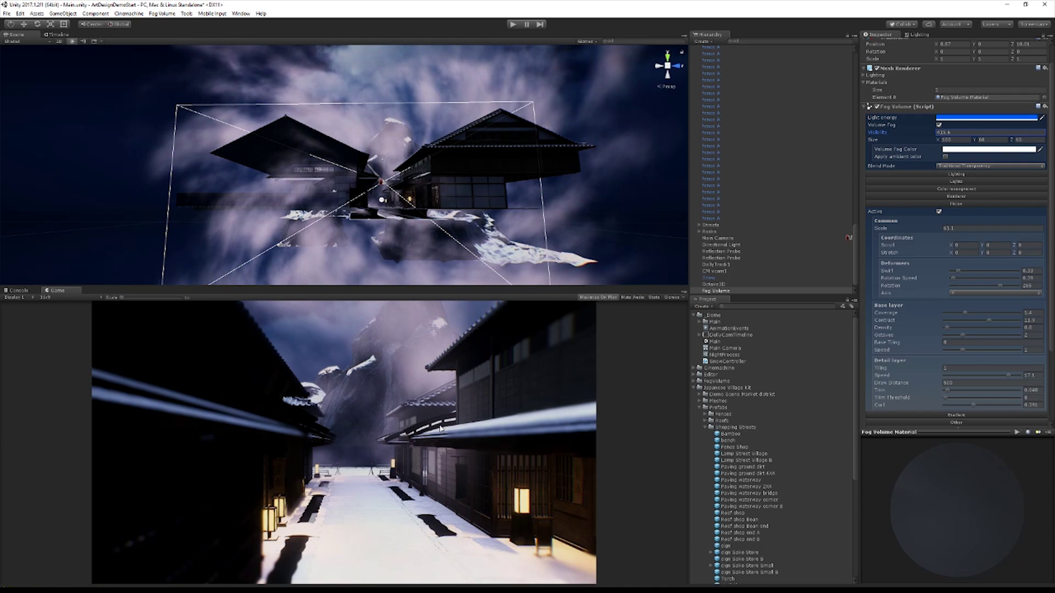
pyautogui.scroll(-3, 907, 269)
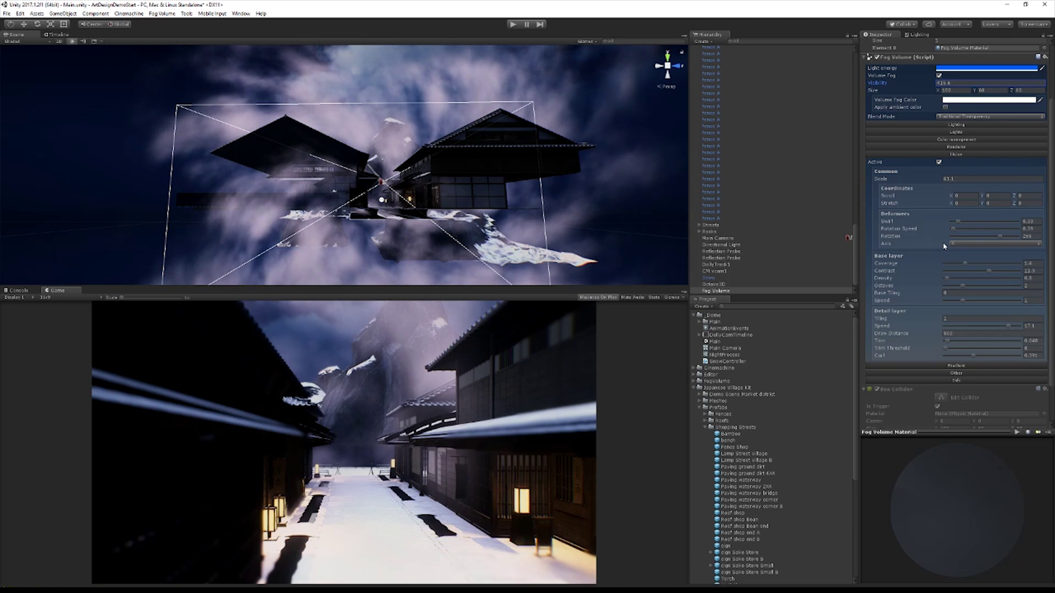
pyautogui.scroll(2, 942, 250)
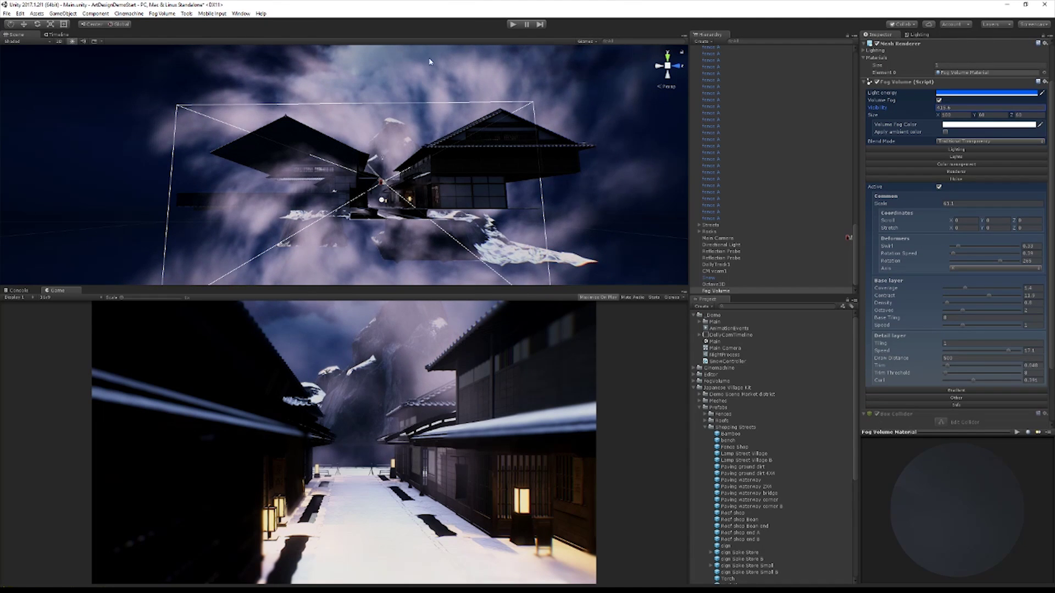
# Step: Enter Play mode to watch the camera rise over the rooftops toward the foggy peaks
pyautogui.click(514, 25)
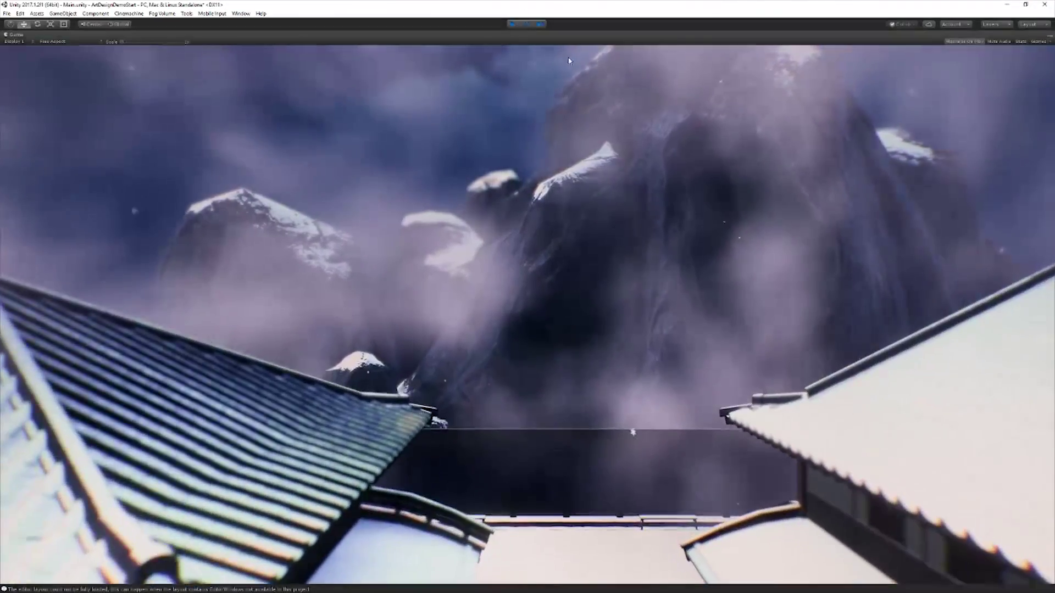
# Step: Exit Play mode with Ctrl+P to return to the side-by-side Scene and Game editor layout
pyautogui.hotkey('ctrl', 'p')
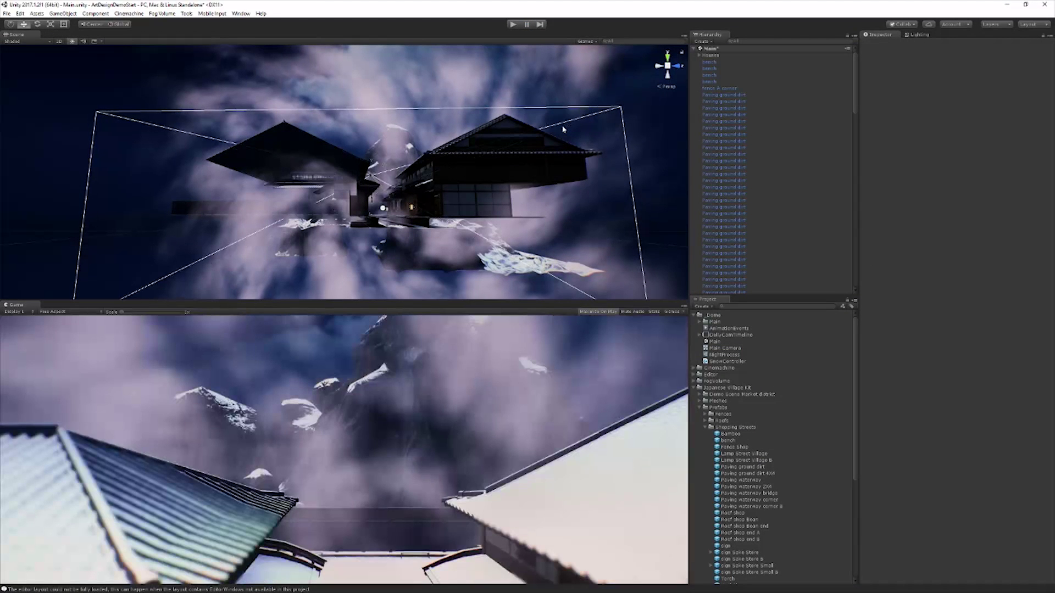